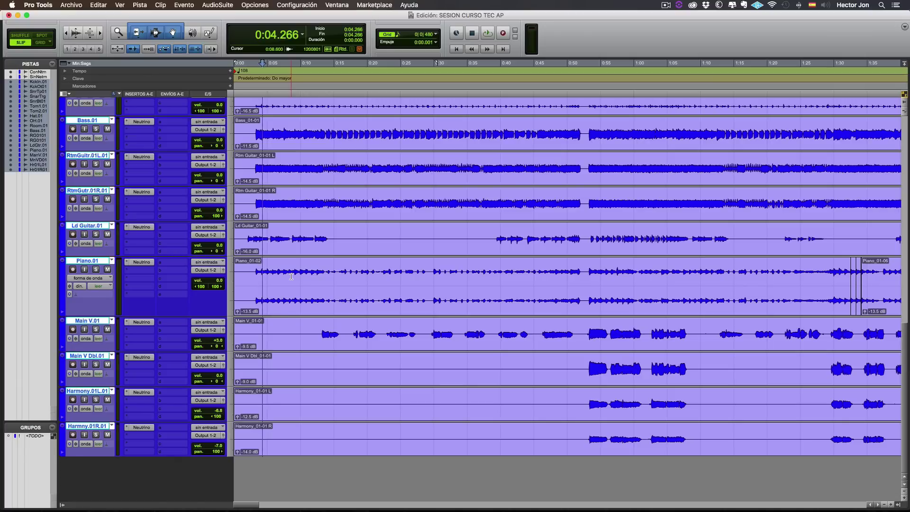
Step: Open the Neutrino plug-in on the Kick In.01 track to view its instrument modes and controls
{"action": "scroll", "coordinate": [188, 201], "scroll_direction": "up", "scroll_amount": 10}
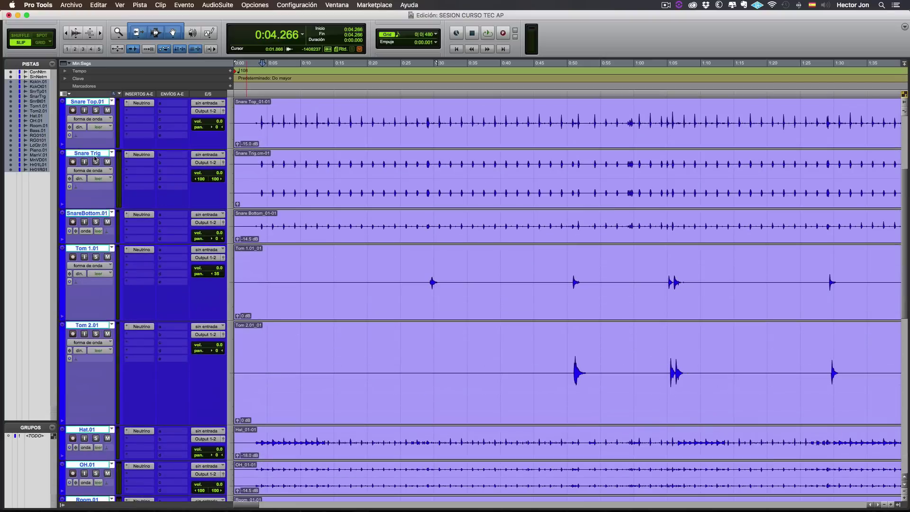
{"action": "scroll", "coordinate": [122, 198], "scroll_direction": "up", "scroll_amount": 3}
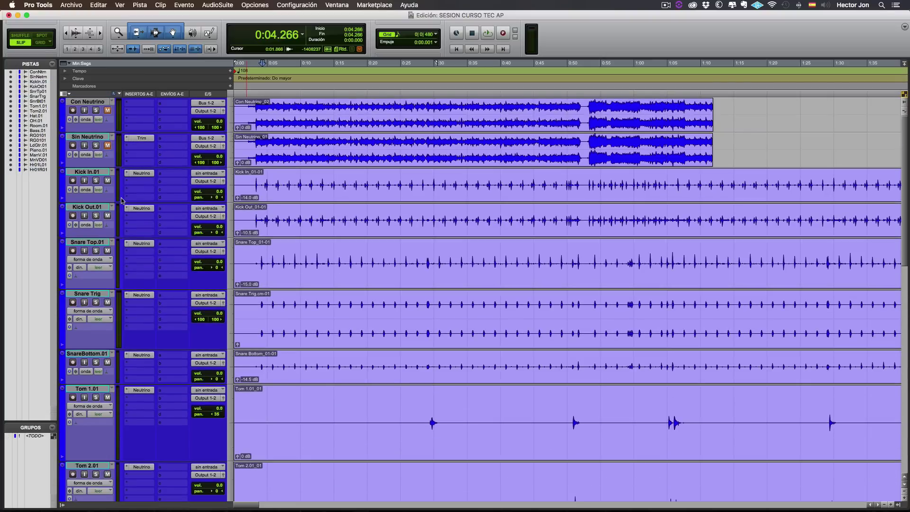
{"action": "left_click", "coordinate": [146, 174]}
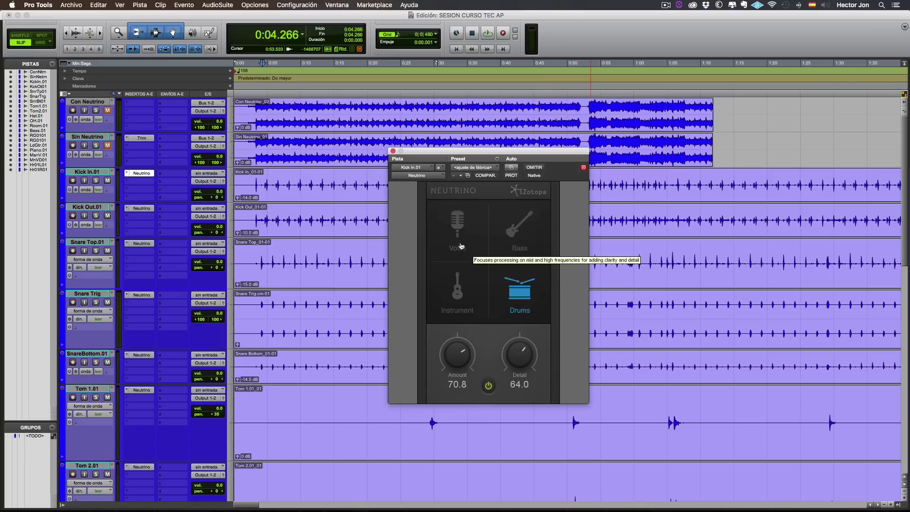
Step: Insert the iZotope Ozone 7 Maximizer in an empty insert slot of the Harmny.01R.01 track
{"action": "scroll", "coordinate": [114, 375], "scroll_direction": "down", "scroll_amount": 15}
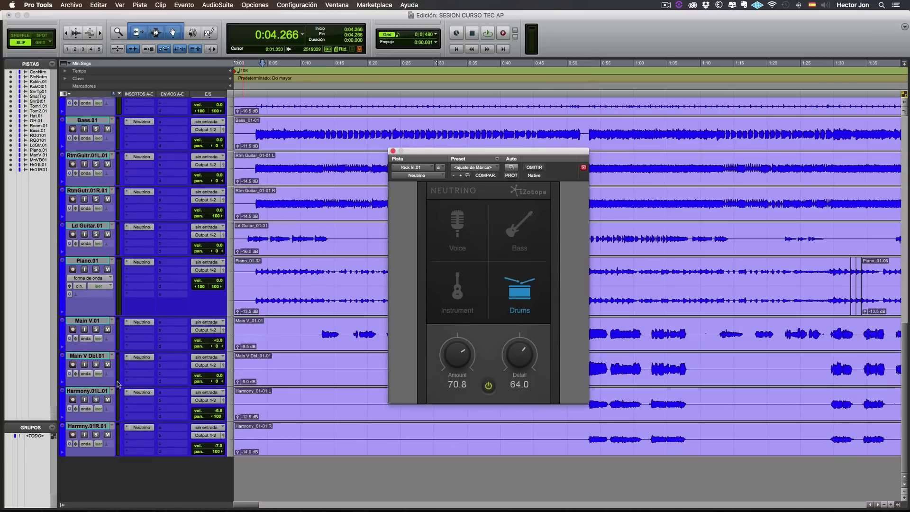
{"action": "left_click", "coordinate": [131, 443]}
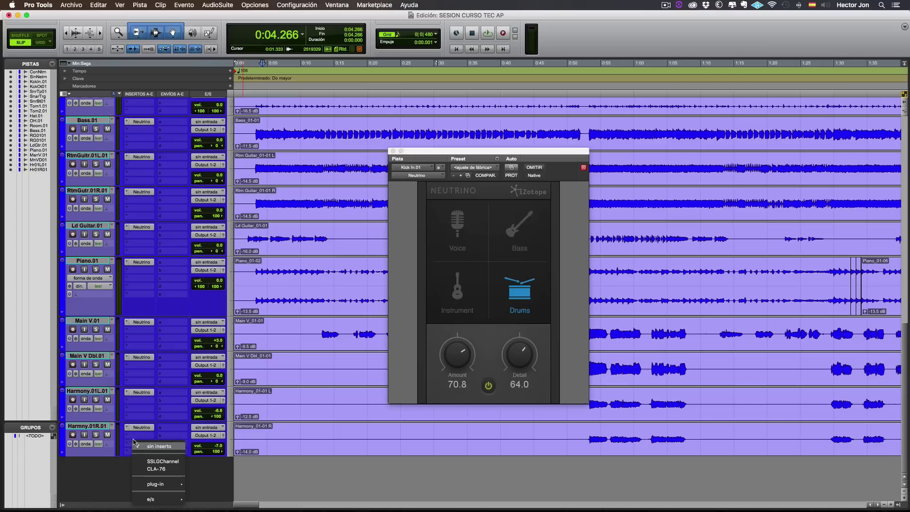
{"action": "mouse_move", "coordinate": [150, 483]}
{"action": "mouse_move", "coordinate": [240, 488]}
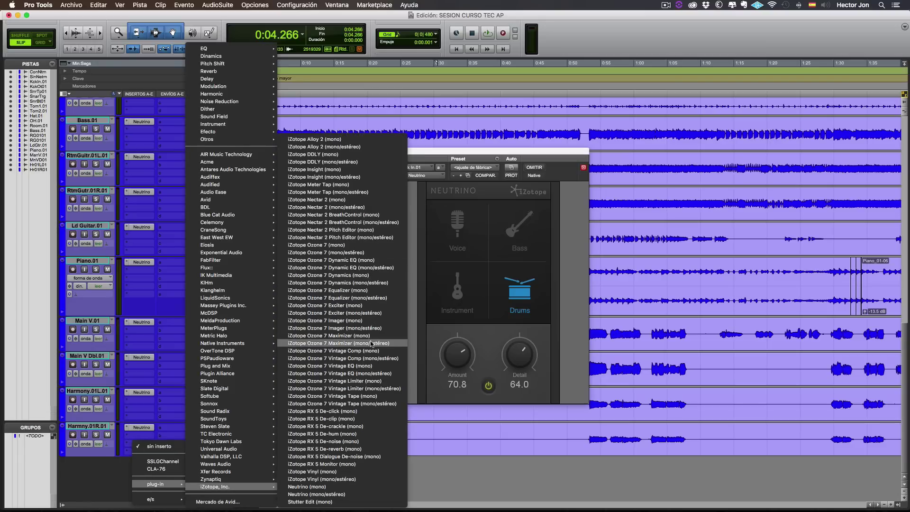
{"action": "key", "text": "Escape"}
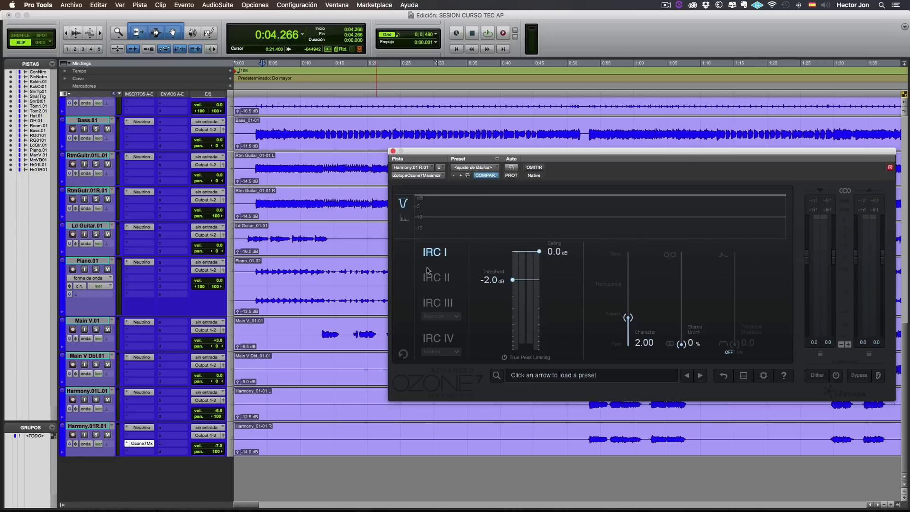
Step: Close the Ozone 7 Maximizer and remove it from the Harmny.01R.01 track's inserts
{"action": "left_click", "coordinate": [393, 151]}
{"action": "left_click", "coordinate": [127, 444]}
{"action": "left_click", "coordinate": [144, 407]}
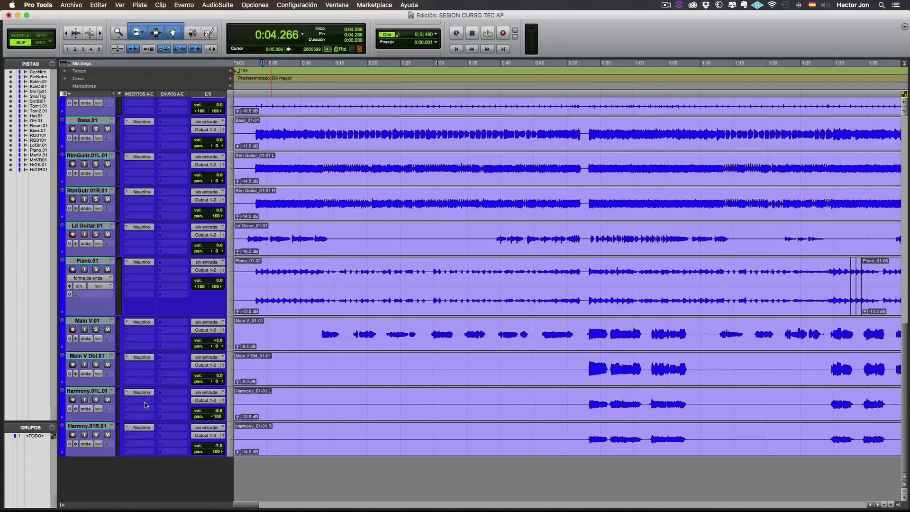
Step: Review the Neutrino inserts across the tracks, examine the Kick In.01 instance's Drums mode, and close the plug-in
{"action": "scroll", "coordinate": [226, 387], "scroll_direction": "up", "scroll_amount": 10}
{"action": "scroll", "coordinate": [225, 387], "scroll_direction": "up", "scroll_amount": 3}
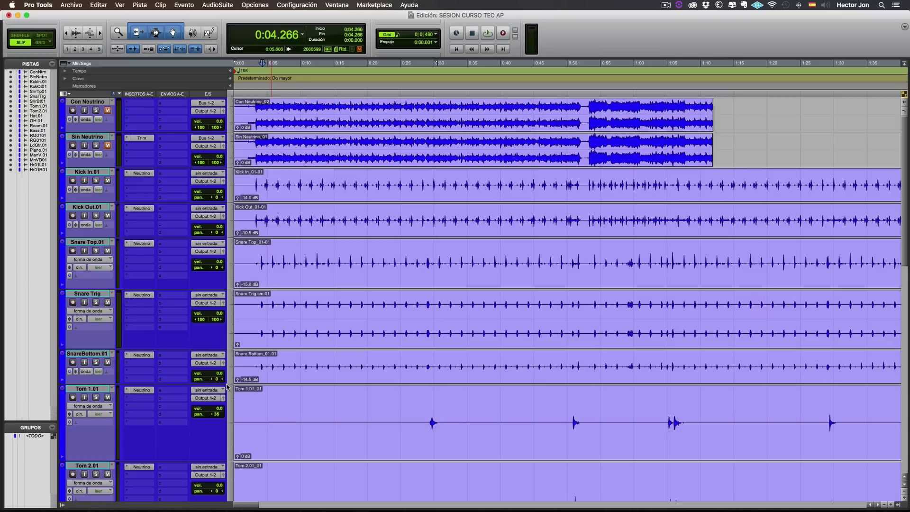
{"action": "scroll", "coordinate": [226, 386], "scroll_direction": "down", "scroll_amount": 10}
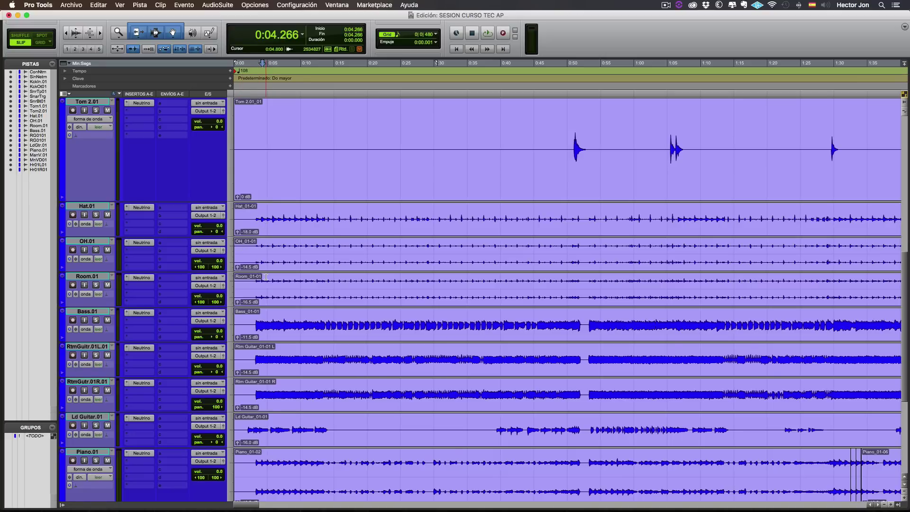
{"action": "scroll", "coordinate": [266, 277], "scroll_direction": "up", "scroll_amount": 10}
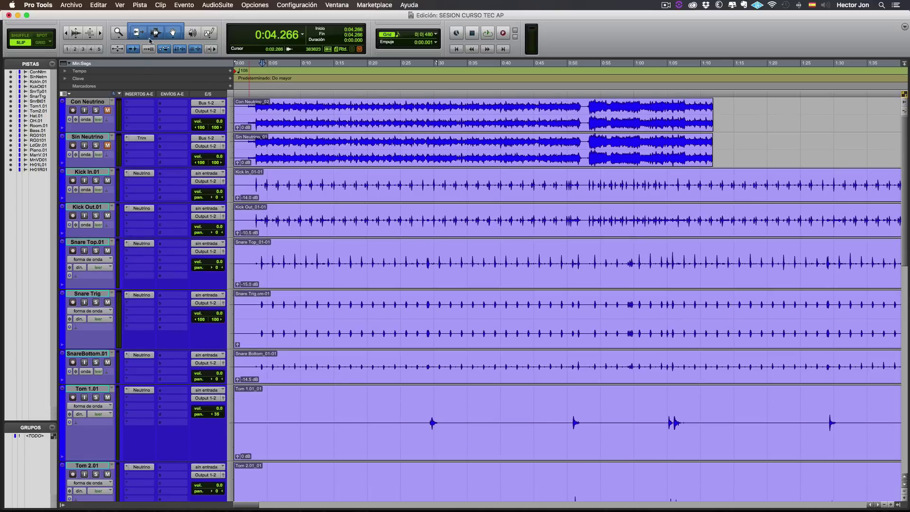
{"action": "left_click", "coordinate": [142, 173]}
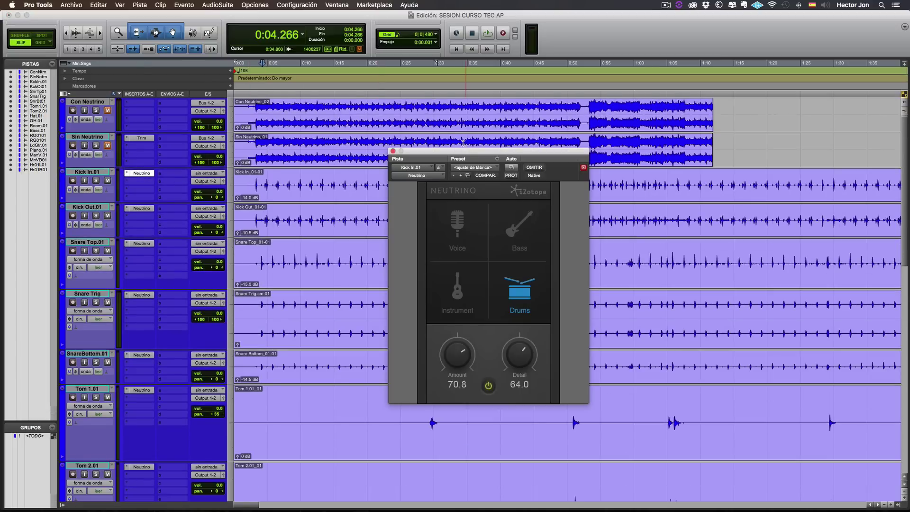
{"action": "left_click_drag", "start_coordinate": [455, 152], "coordinate": [436, 162]}
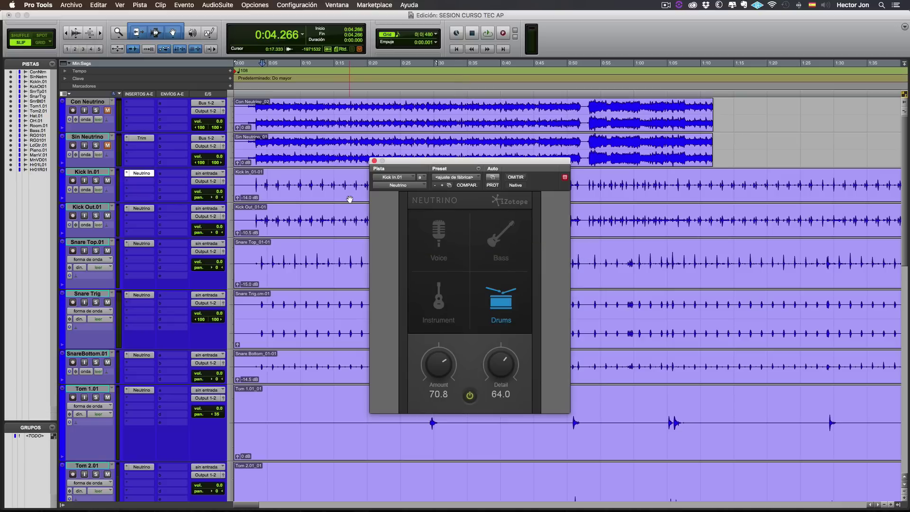
{"action": "left_click", "coordinate": [374, 162]}
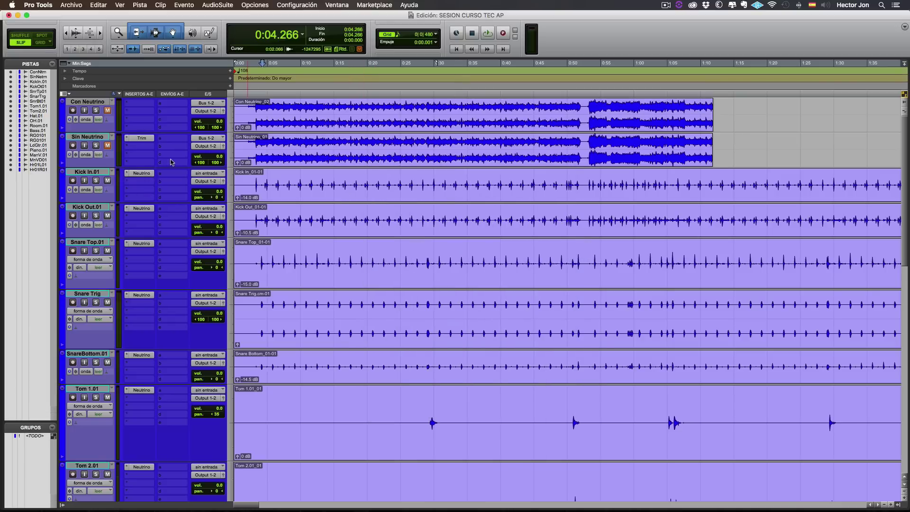
Step: Examine the Neutrino modes used on the Bass.01 and left rhythm guitar tracks, and close the plug-in
{"action": "scroll", "coordinate": [143, 251], "scroll_direction": "down", "scroll_amount": 5}
{"action": "scroll", "coordinate": [142, 253], "scroll_direction": "down", "scroll_amount": 14}
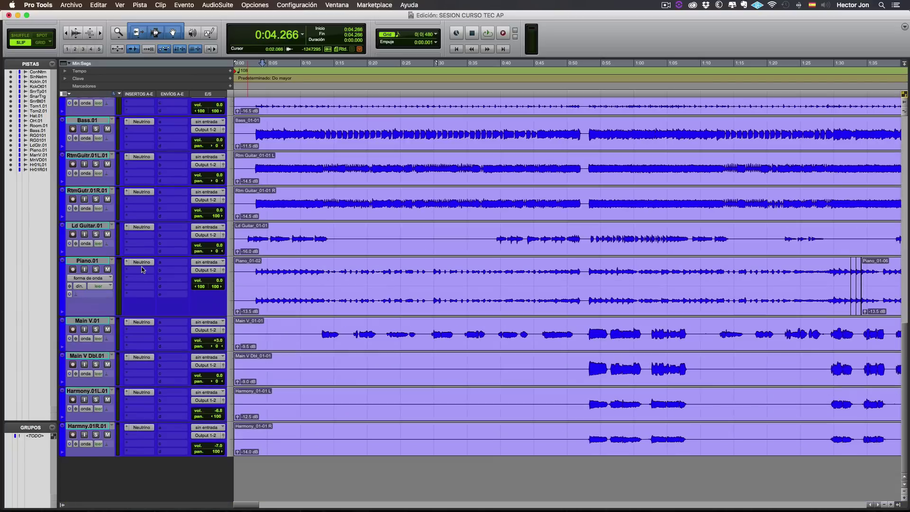
{"action": "scroll", "coordinate": [143, 269], "scroll_direction": "up", "scroll_amount": 19}
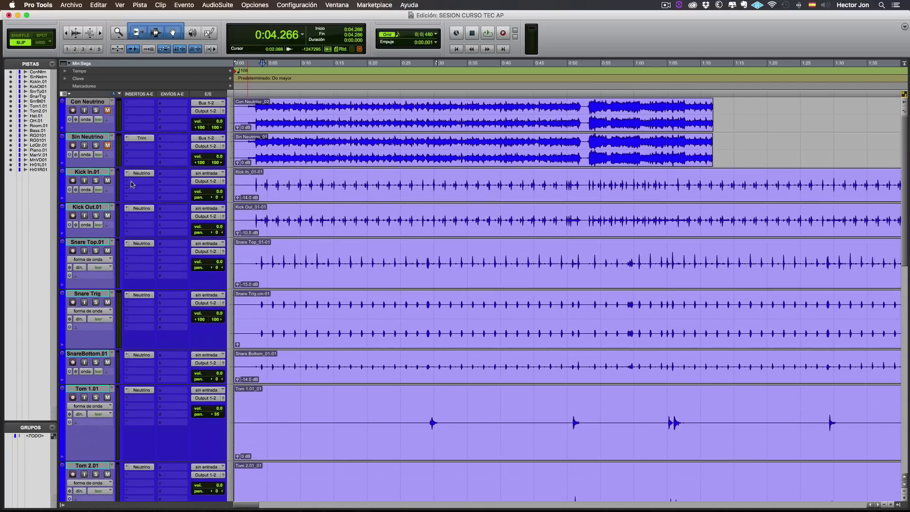
{"action": "scroll", "coordinate": [134, 358], "scroll_direction": "down", "scroll_amount": 9}
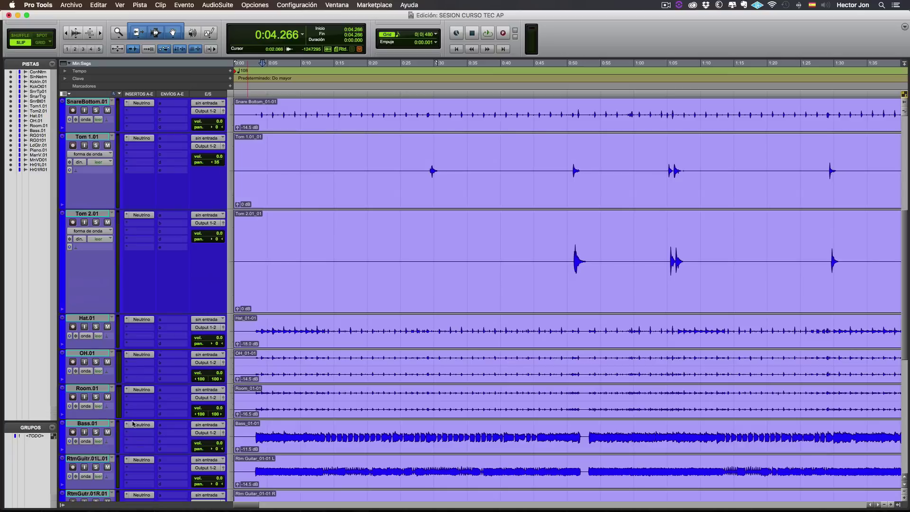
{"action": "left_click", "coordinate": [135, 426]}
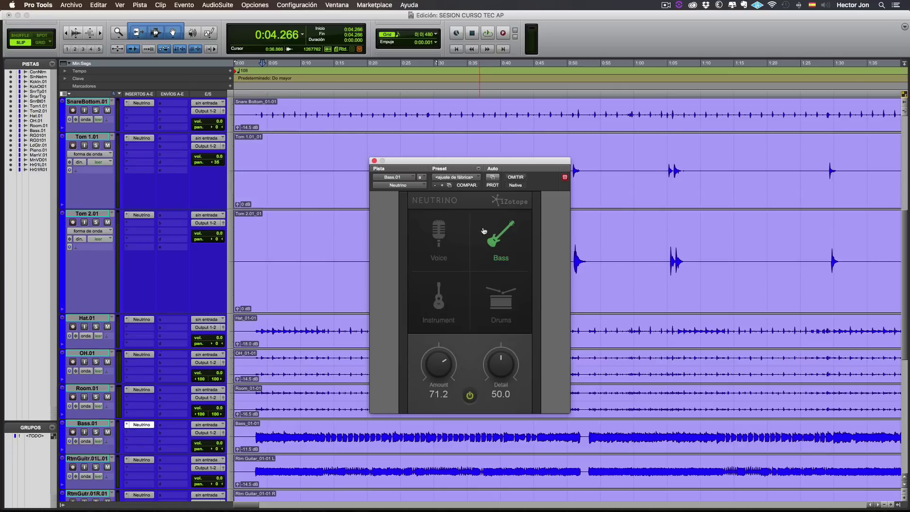
{"action": "scroll", "coordinate": [137, 380], "scroll_direction": "down", "scroll_amount": 3}
{"action": "left_click", "coordinate": [139, 348]}
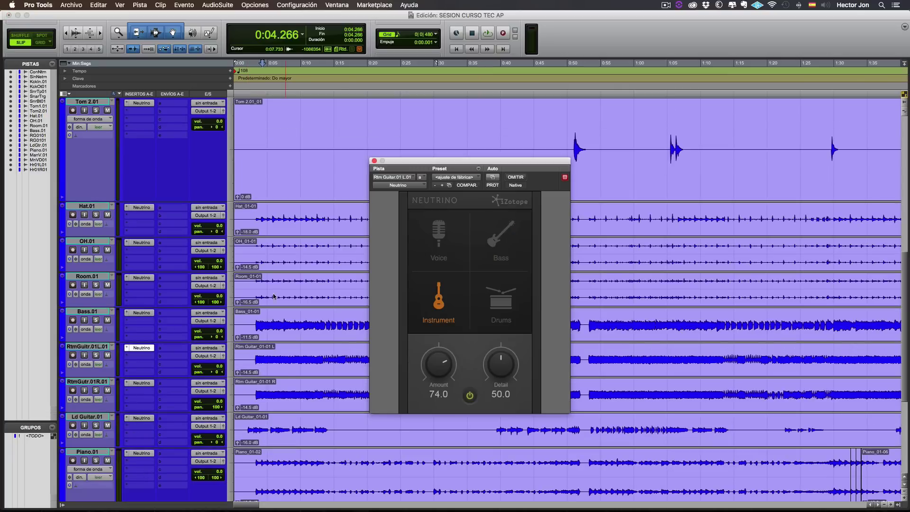
{"action": "left_click", "coordinate": [374, 161]}
Step: Examine the Neutrino mode used on the Main V.01 vocal track and close the plug-in
{"action": "scroll", "coordinate": [116, 356], "scroll_direction": "down", "scroll_amount": 5}
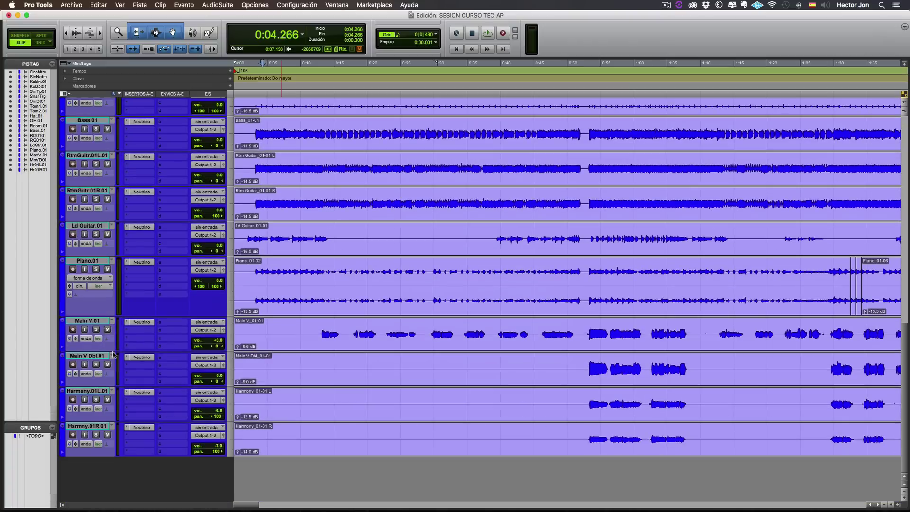
{"action": "left_click", "coordinate": [141, 323]}
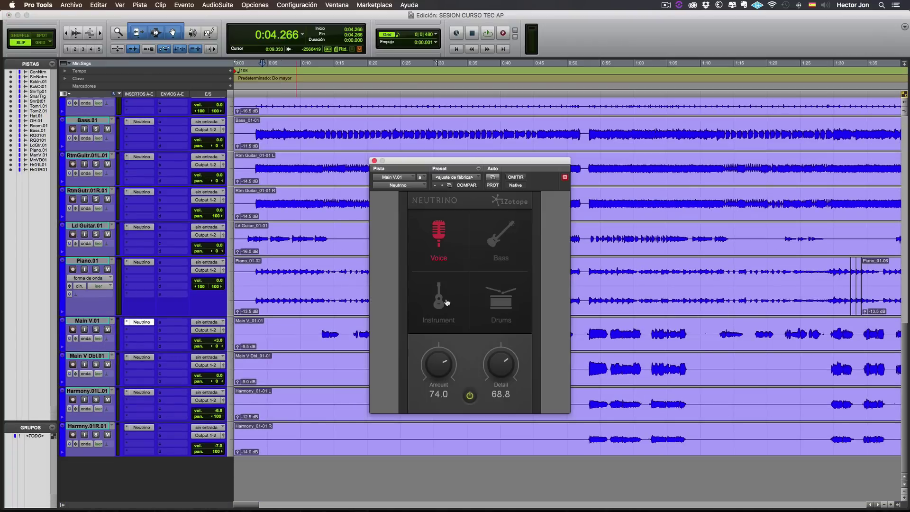
{"action": "left_click", "coordinate": [374, 161]}
Step: Check the Amount and Detail controls of the Neutrino on the Kick In.01 track and close it
{"action": "scroll", "coordinate": [146, 291], "scroll_direction": "up", "scroll_amount": 10}
{"action": "scroll", "coordinate": [146, 291], "scroll_direction": "up", "scroll_amount": 1}
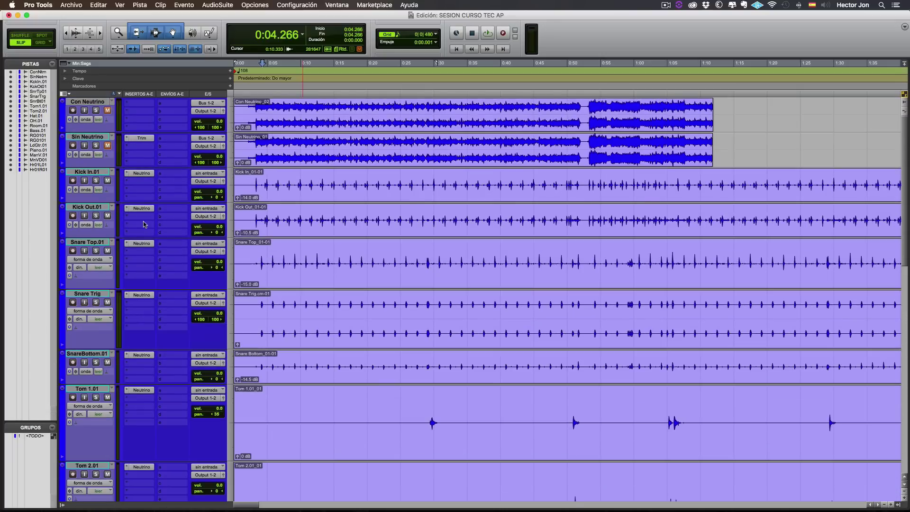
{"action": "left_click", "coordinate": [142, 173]}
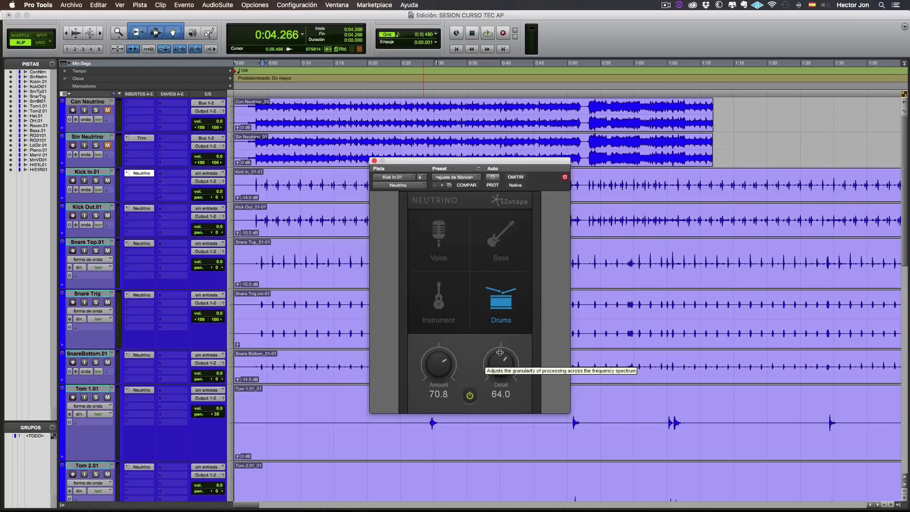
{"action": "left_click", "coordinate": [374, 162]}
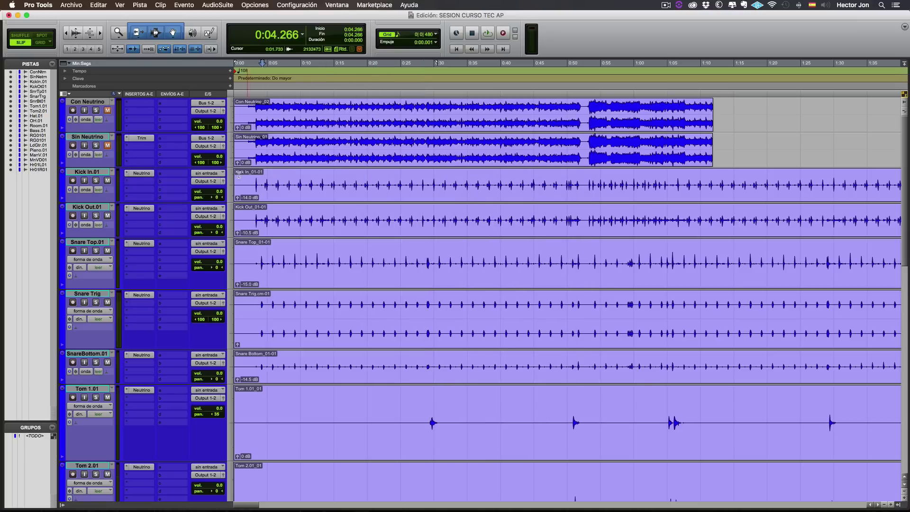
Step: Set the playback start to 0:02.533 and solo the Kick In.01, Kick Out.01, Snare Top.01 and Snare Trig tracks
{"action": "left_click", "coordinate": [83, 172]}
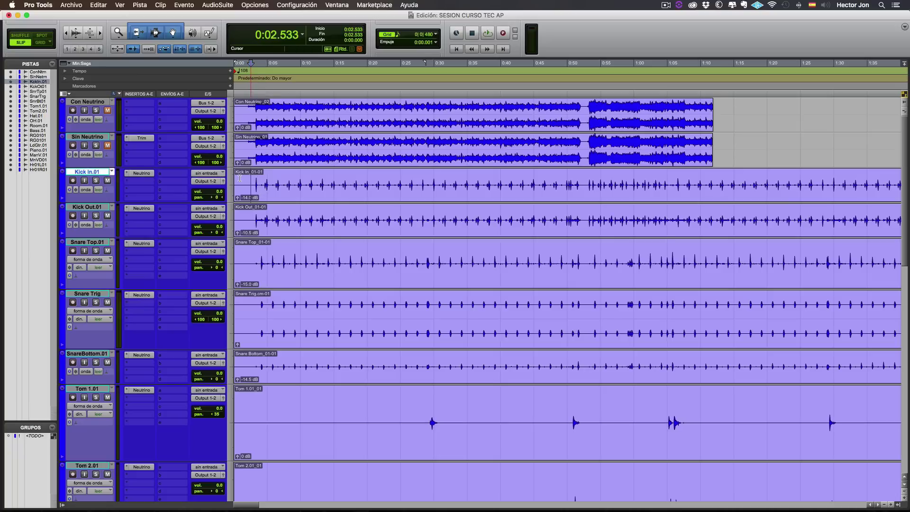
{"action": "left_click", "coordinate": [96, 180]}
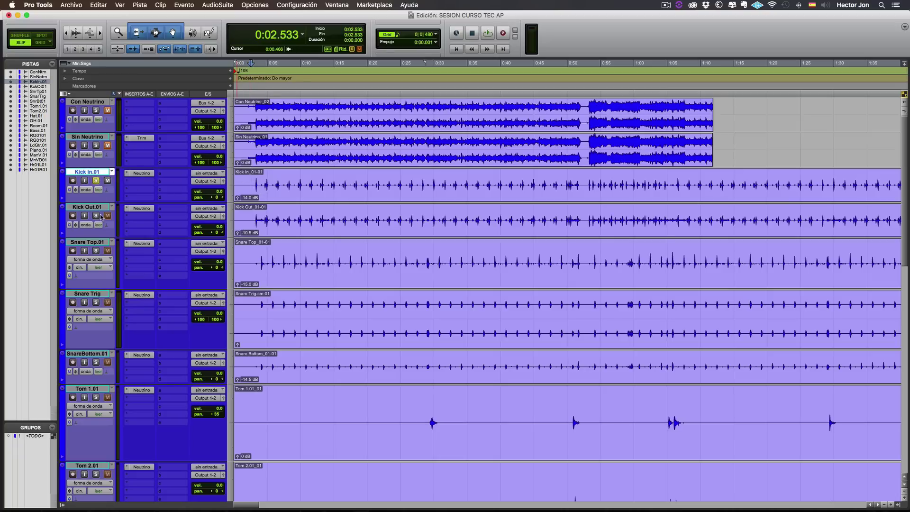
{"action": "left_click", "coordinate": [97, 251]}
{"action": "left_click", "coordinate": [96, 216]}
{"action": "left_click", "coordinate": [95, 302]}
Step: Select all drum tracks from Kick In.01 through Room.01 and solo the whole selection
{"action": "scroll", "coordinate": [113, 325], "scroll_direction": "down", "scroll_amount": 5}
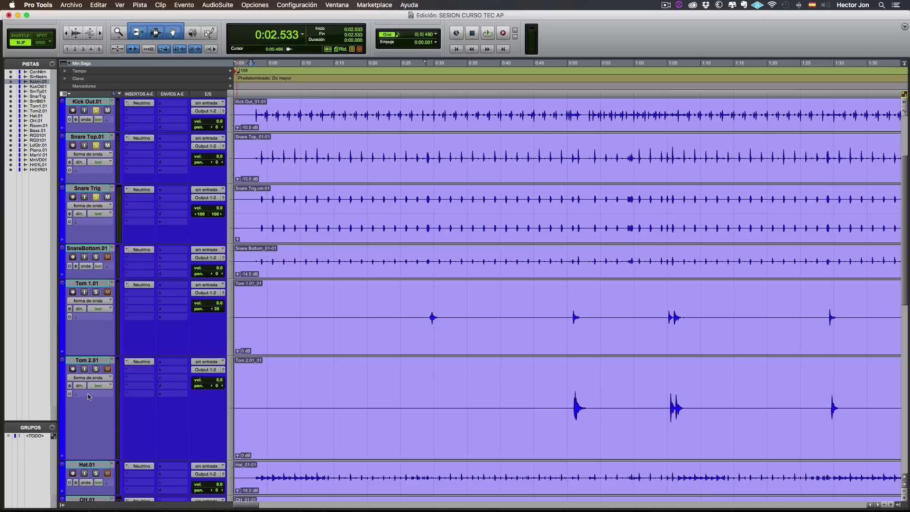
{"action": "left_click", "coordinate": [93, 448]}
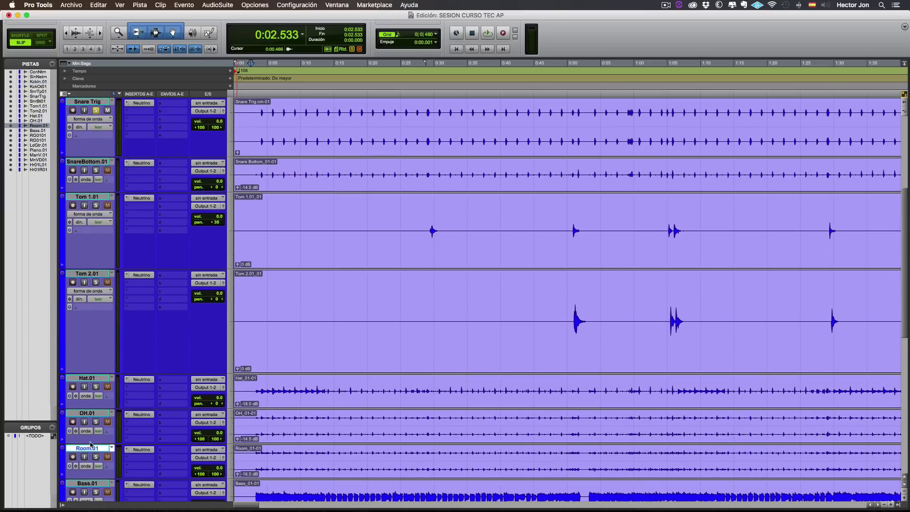
{"action": "left_click", "coordinate": [98, 413], "text": "shift"}
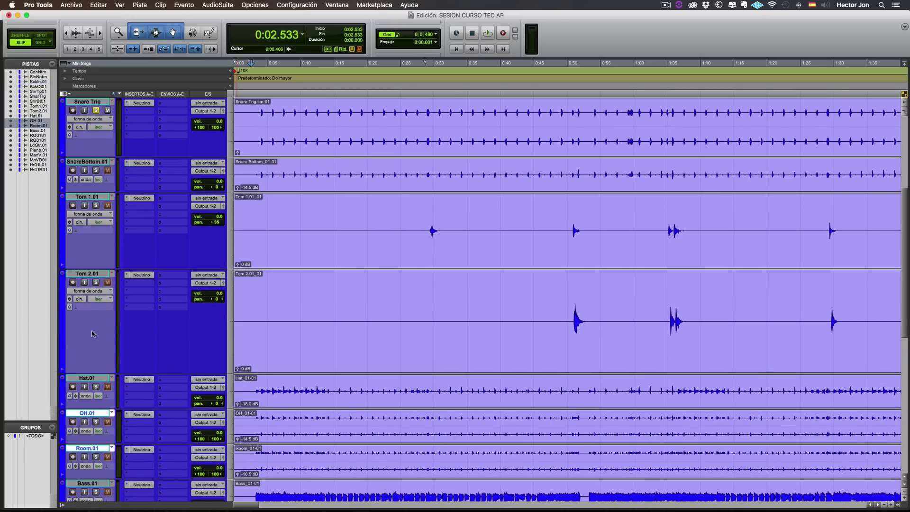
{"action": "scroll", "coordinate": [93, 329], "scroll_direction": "up", "scroll_amount": 5}
{"action": "left_click", "coordinate": [101, 172], "text": "shift"}
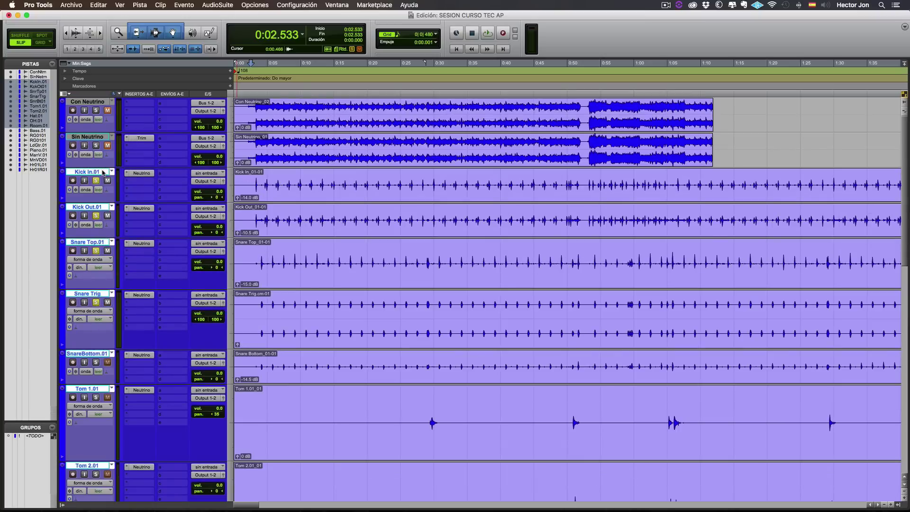
{"action": "scroll", "coordinate": [92, 349], "scroll_direction": "down", "scroll_amount": 6}
{"action": "scroll", "coordinate": [99, 280], "scroll_direction": "up", "scroll_amount": 1}
{"action": "left_click", "coordinate": [96, 206], "text": "alt+shift"}
Step: Play back the soloed drum tracks twice from 0:02.533 to listen to them, and stop playback
{"action": "key", "text": "space"}
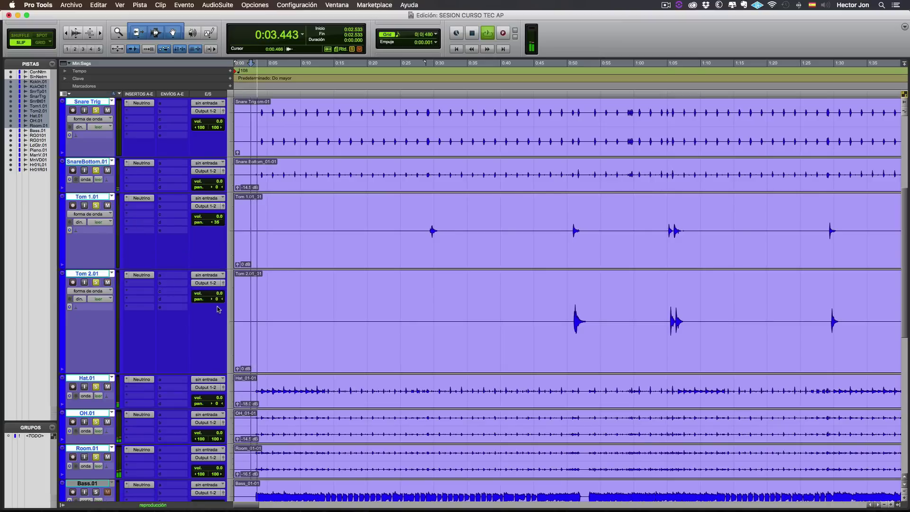
{"action": "scroll", "coordinate": [98, 319], "scroll_direction": "up", "scroll_amount": 5}
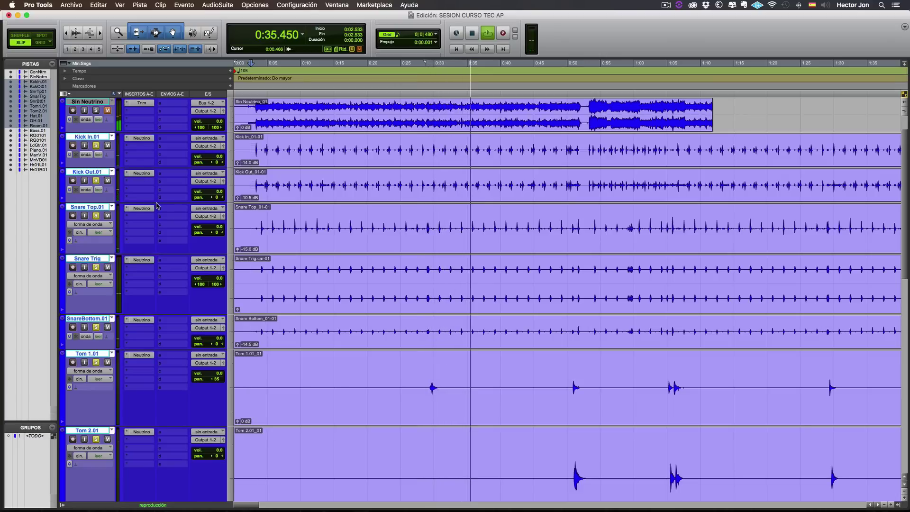
{"action": "key", "text": "space"}
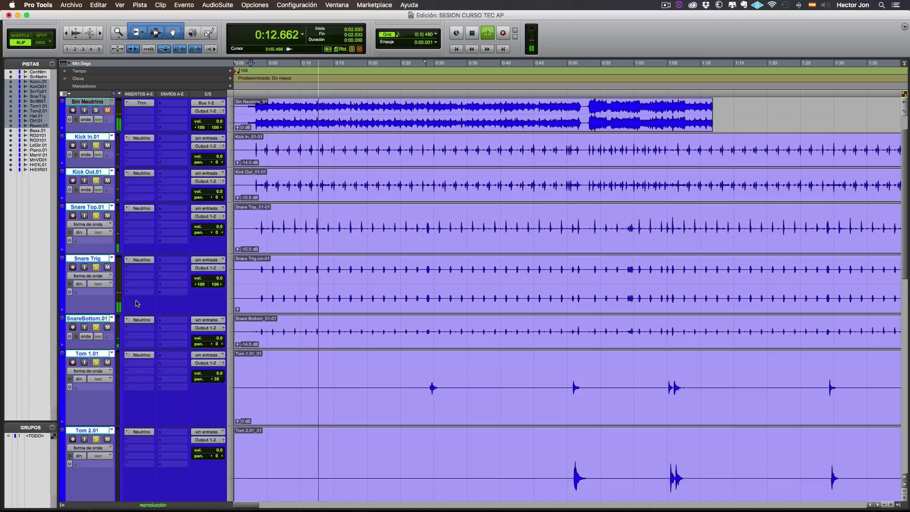
{"action": "key", "text": "space"}
Step: Select the bass and guitar tracks from Bass.01 through Ld Guitar.01
{"action": "scroll", "coordinate": [144, 356], "scroll_direction": "down", "scroll_amount": 5}
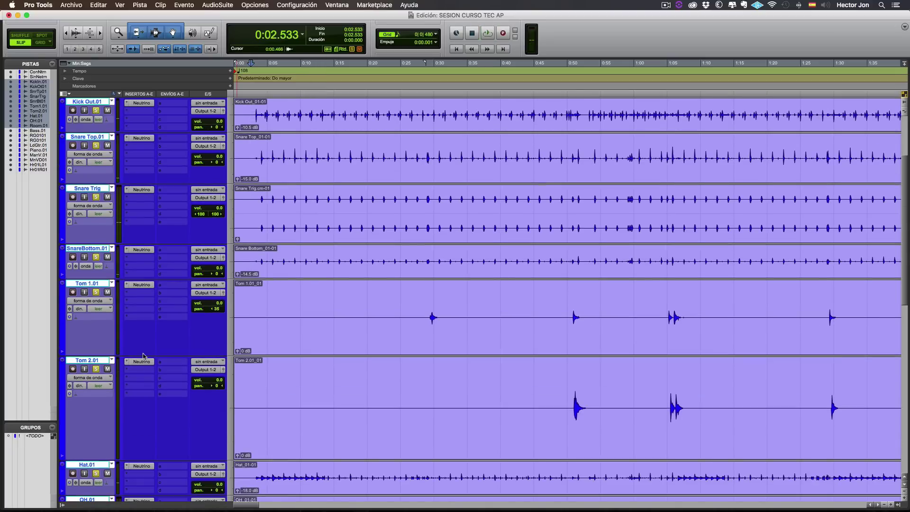
{"action": "scroll", "coordinate": [95, 309], "scroll_direction": "down", "scroll_amount": 9}
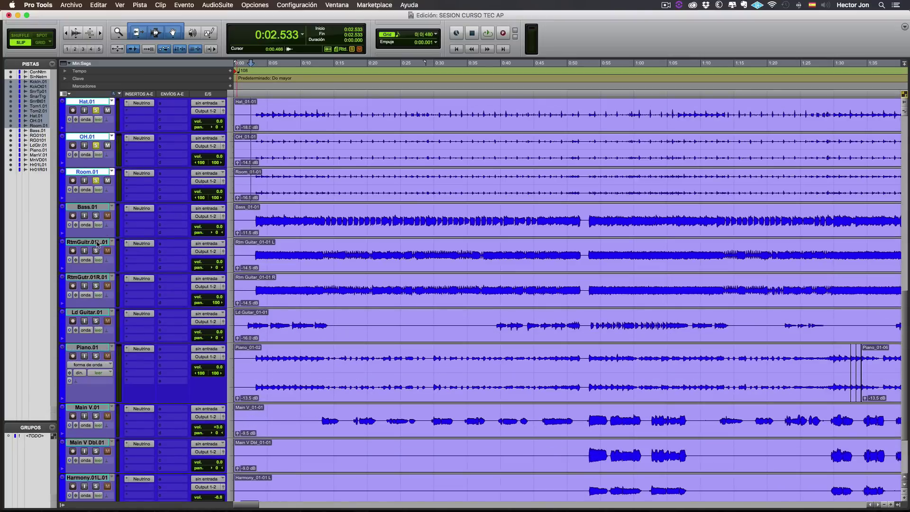
{"action": "left_click", "coordinate": [88, 207]}
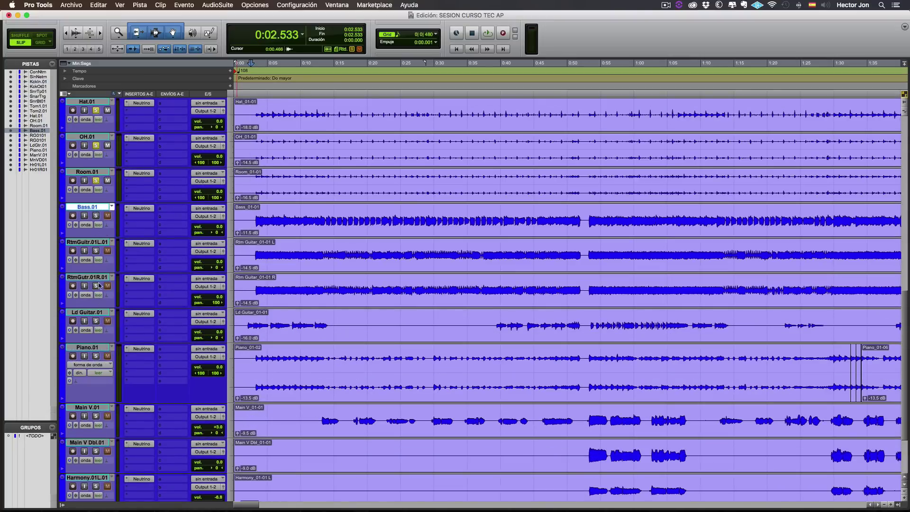
{"action": "left_click", "coordinate": [100, 278], "text": "shift"}
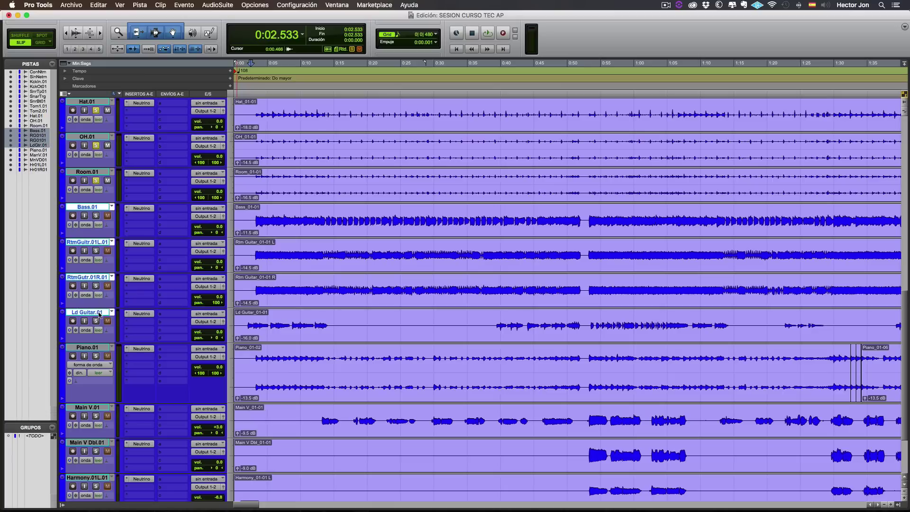
Step: Play back the soloed drums from 0:02.533, adding the bass, guitar and Piano.01 tracks to the solo, and stop playback
{"action": "key", "text": "space"}
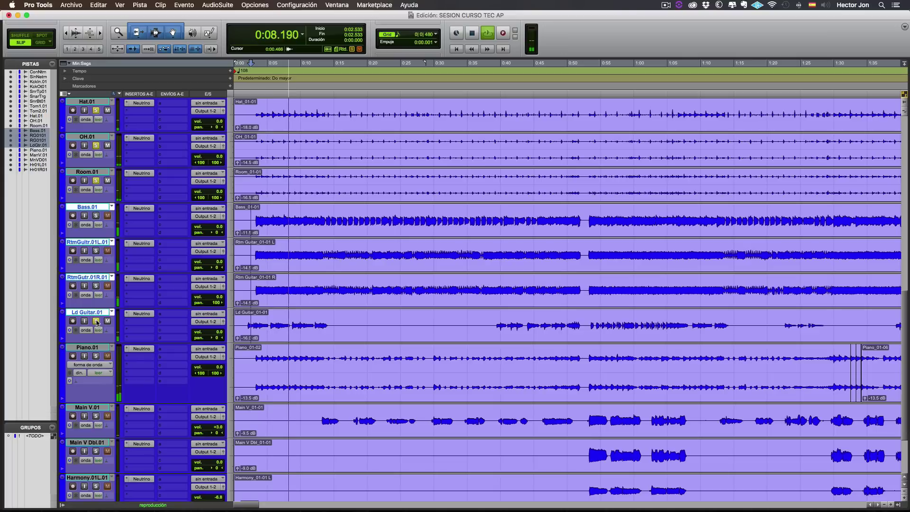
{"action": "left_click", "coordinate": [96, 215]}
{"action": "left_click", "coordinate": [97, 251]}
{"action": "left_click", "coordinate": [96, 286]}
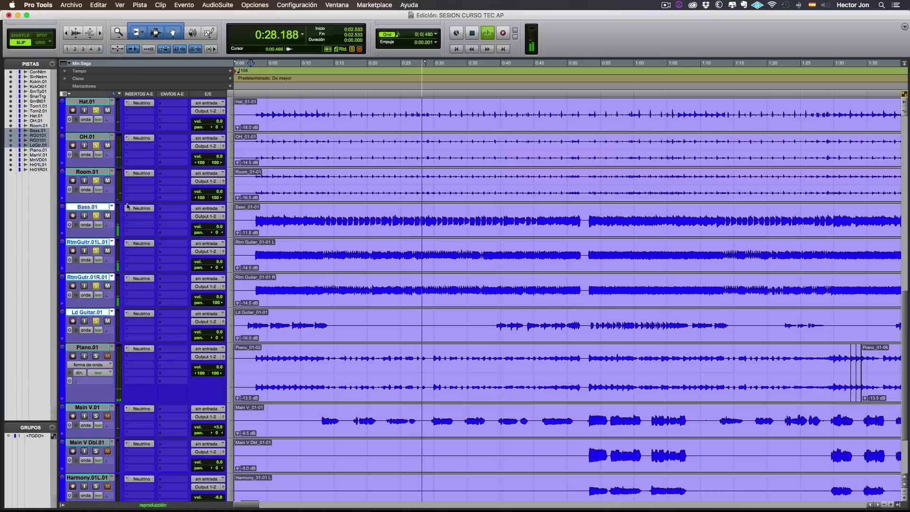
{"action": "left_click", "coordinate": [95, 357]}
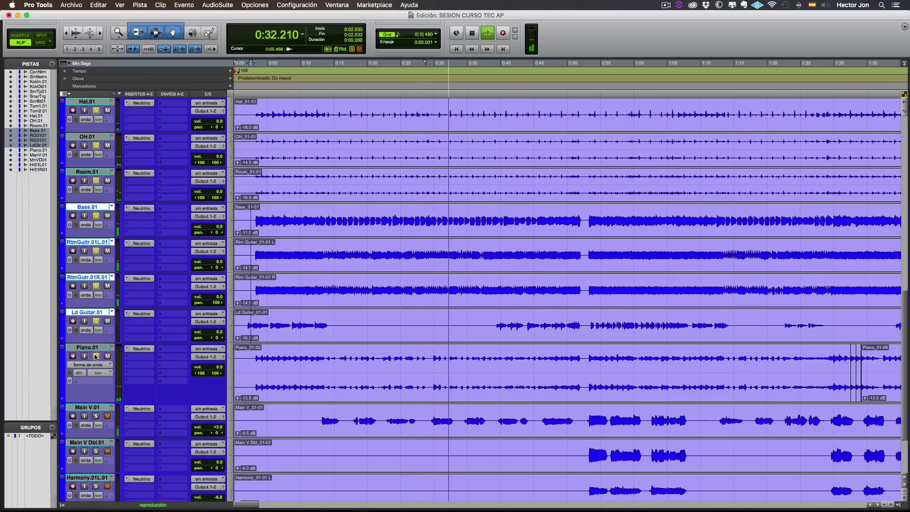
{"action": "key", "text": "space"}
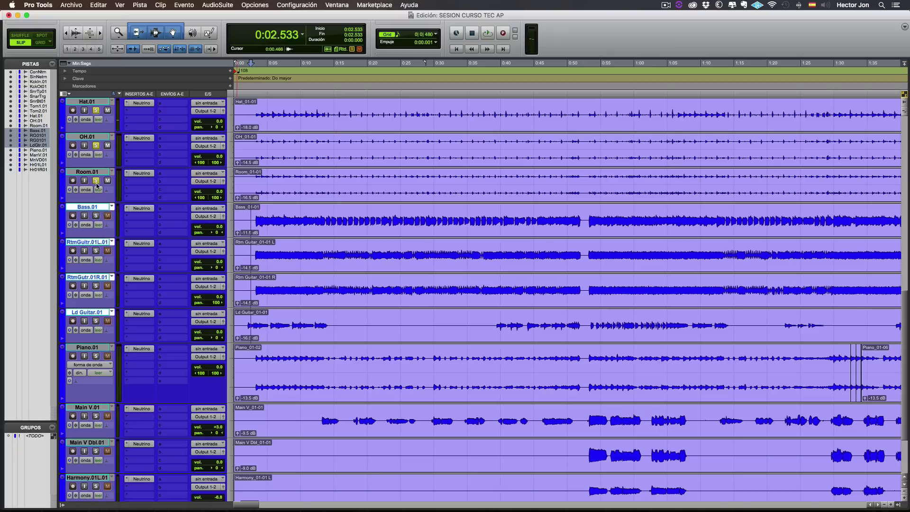
Step: Clear the drum solos and select all instrument and vocal tracks from Kick In.01 through Harmny.01R.01
{"action": "scroll", "coordinate": [98, 152], "scroll_direction": "up", "scroll_amount": 5}
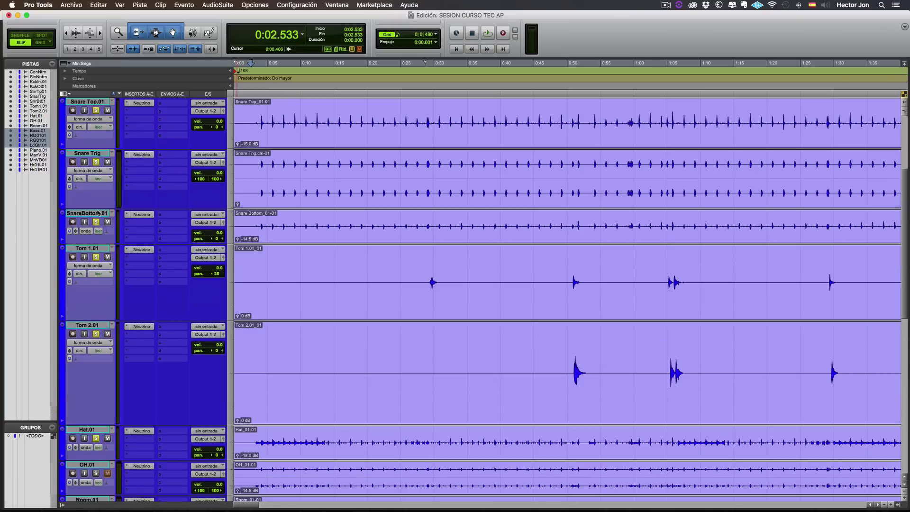
{"action": "scroll", "coordinate": [92, 176], "scroll_direction": "up", "scroll_amount": 5}
{"action": "left_click", "coordinate": [90, 172]}
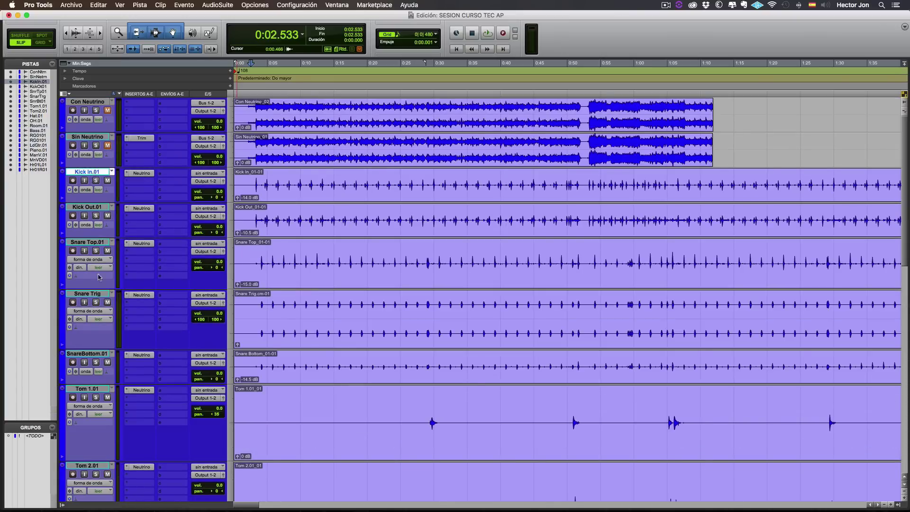
{"action": "scroll", "coordinate": [101, 311], "scroll_direction": "down", "scroll_amount": 10}
{"action": "left_click", "coordinate": [105, 425], "text": "shift"}
Step: Play back the full mix with Neutrino on every track from 0:02.533 while looking through the tracks, and stop playback
{"action": "scroll", "coordinate": [136, 421], "scroll_direction": "up", "scroll_amount": 8}
{"action": "scroll", "coordinate": [136, 421], "scroll_direction": "down", "scroll_amount": 6}
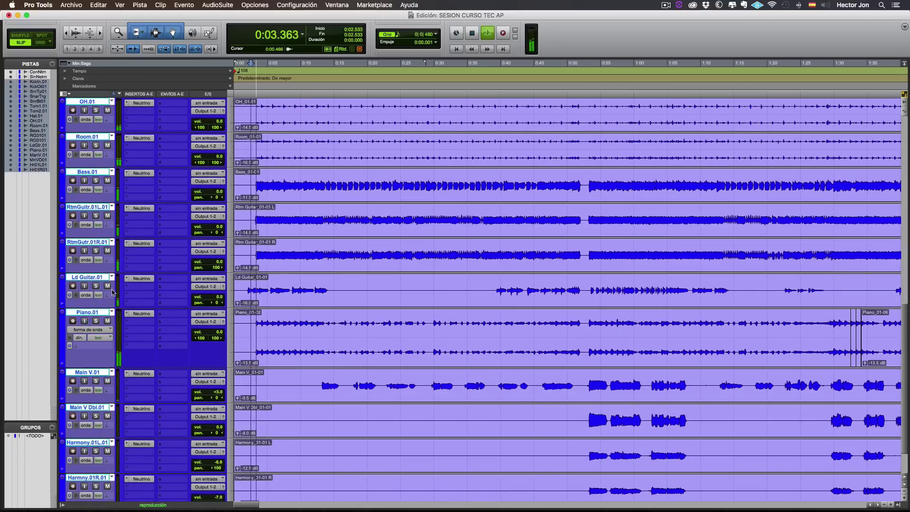
{"action": "scroll", "coordinate": [97, 277], "scroll_direction": "up", "scroll_amount": 6}
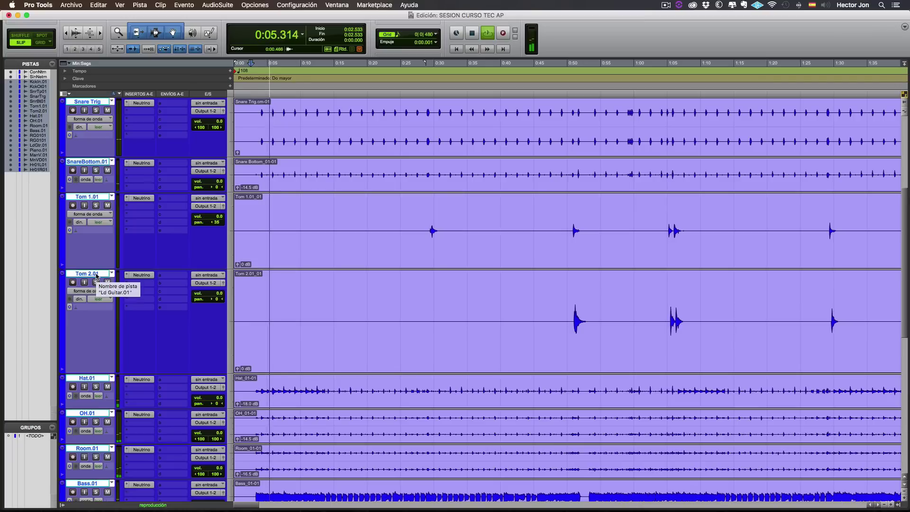
{"action": "scroll", "coordinate": [97, 276], "scroll_direction": "down", "scroll_amount": 3}
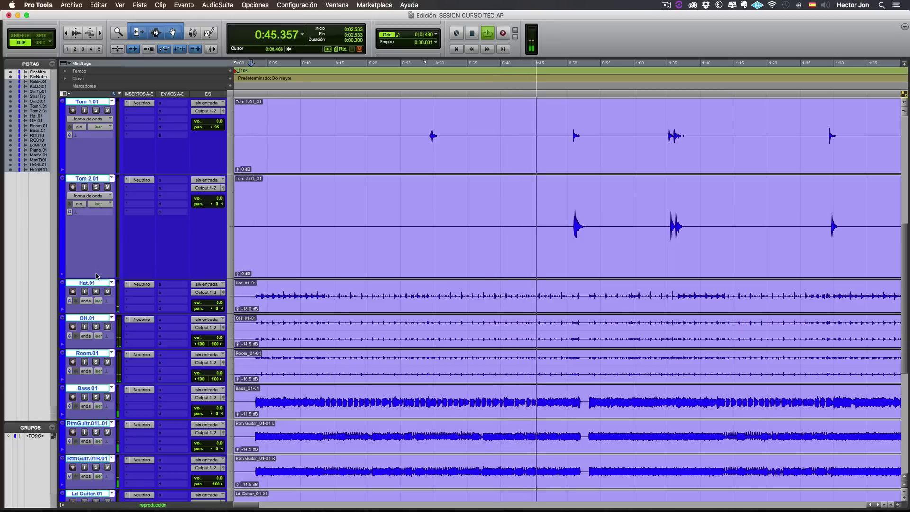
{"action": "key", "text": "space"}
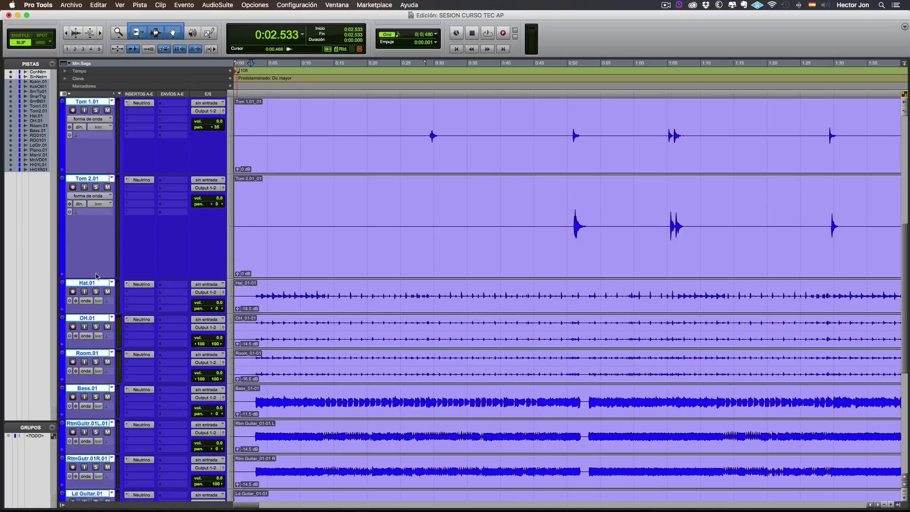
Step: Deselect all tracks, select the Sin Neutrino track, check its Trim plug-in and close it
{"action": "left_click", "coordinate": [90, 284], "text": "alt"}
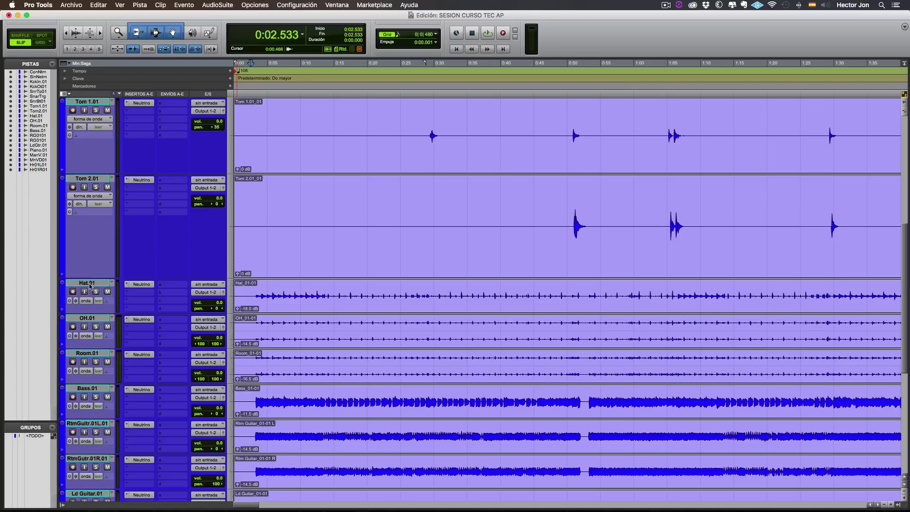
{"action": "scroll", "coordinate": [214, 348], "scroll_direction": "up", "scroll_amount": 10}
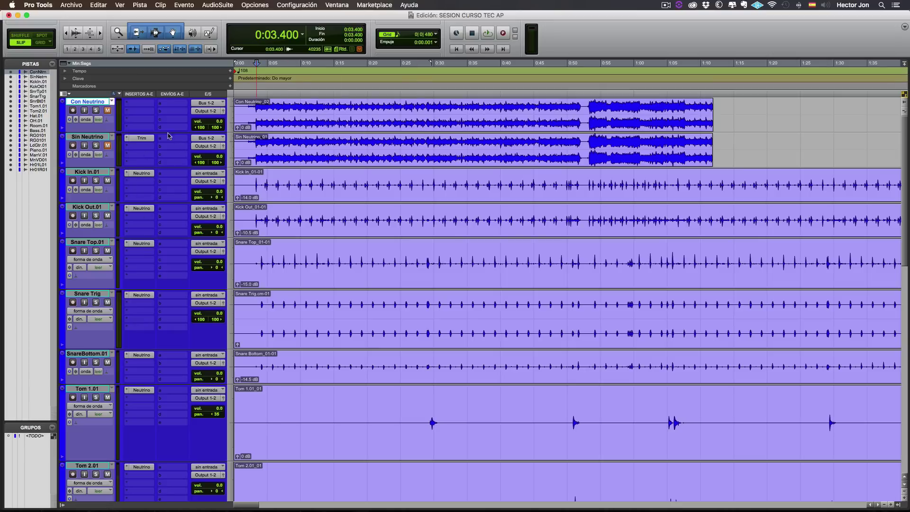
{"action": "left_click", "coordinate": [88, 136]}
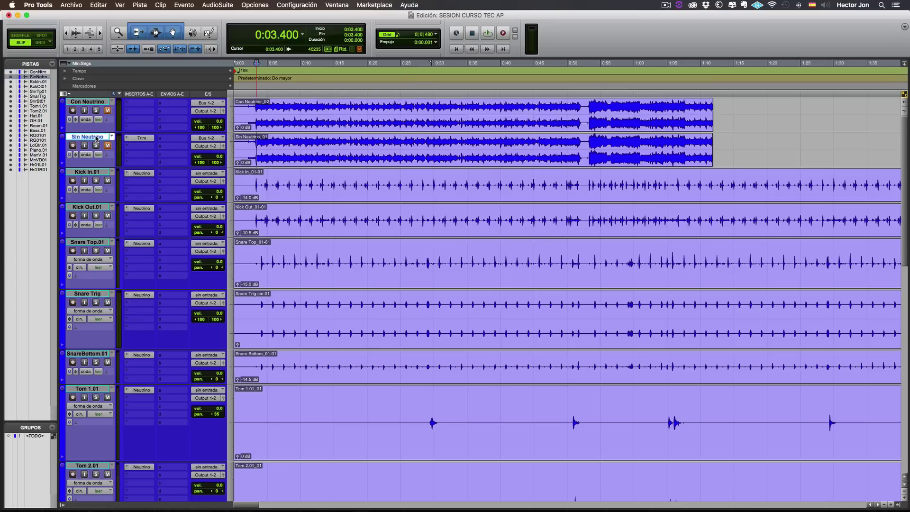
{"action": "left_click", "coordinate": [138, 139]}
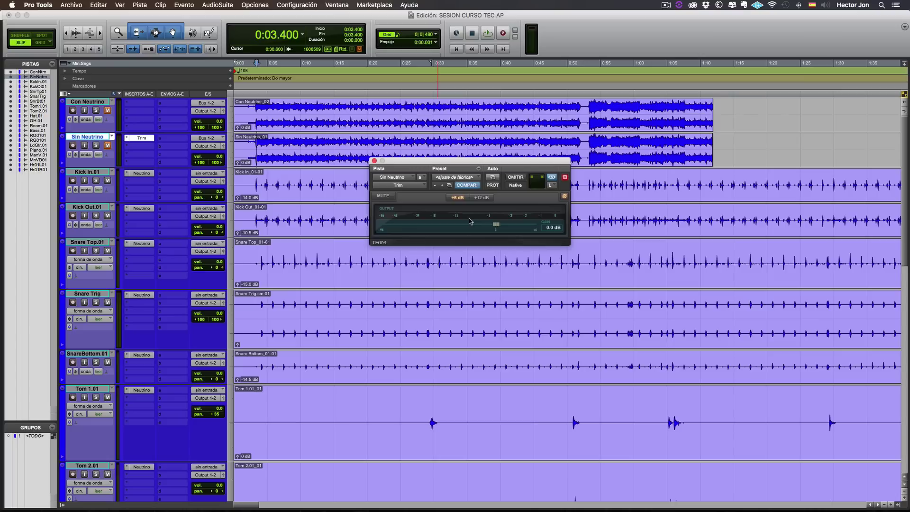
{"action": "left_click", "coordinate": [375, 161]}
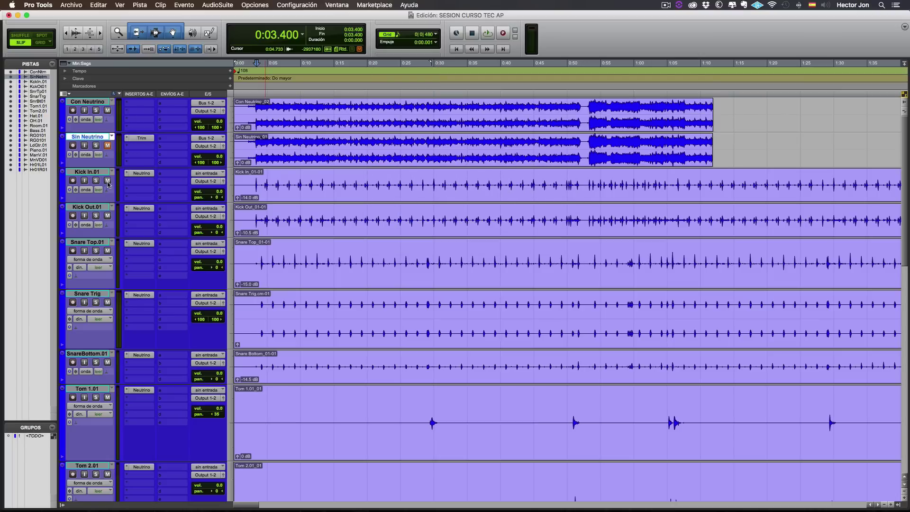
Step: Compare the soloed Con Neutrino and Sin Neutrino tracks in repeated playback from 0:03.400, switching the mute on Sin Neutrino
{"action": "key", "text": "space"}
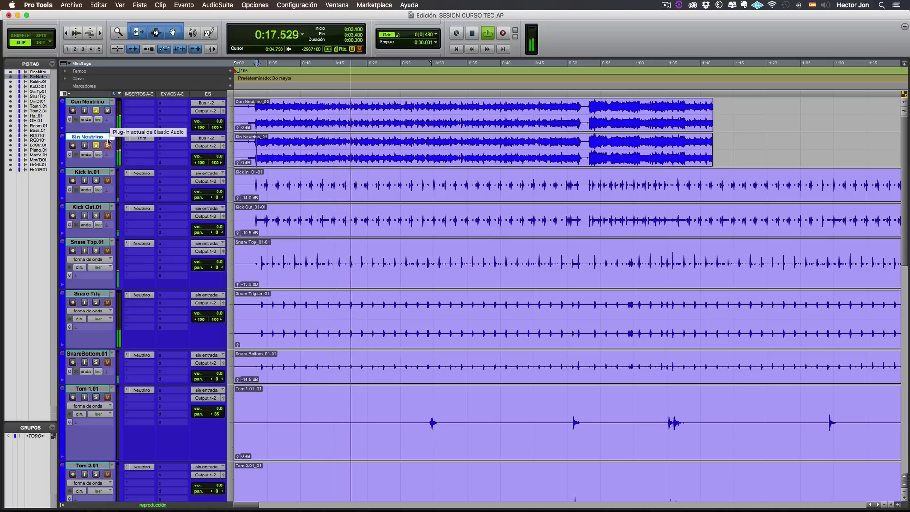
{"action": "key", "text": "space"}
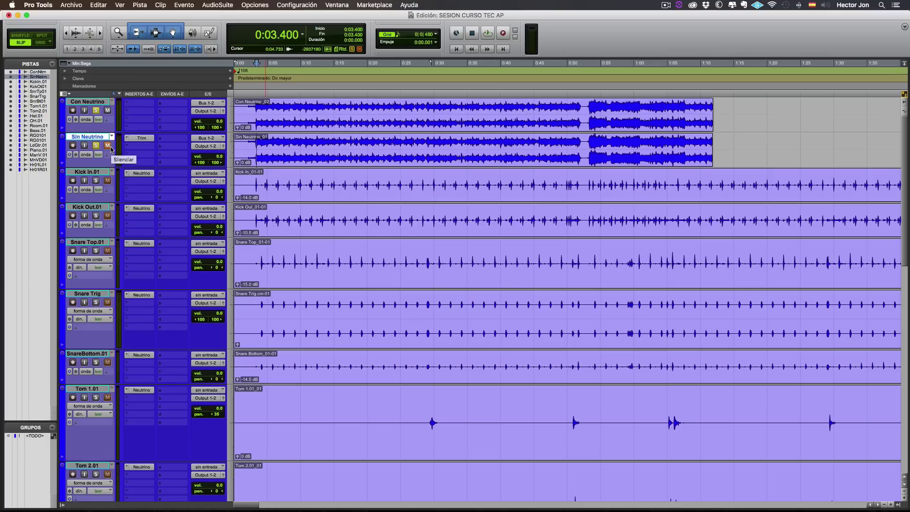
{"action": "key", "text": "space"}
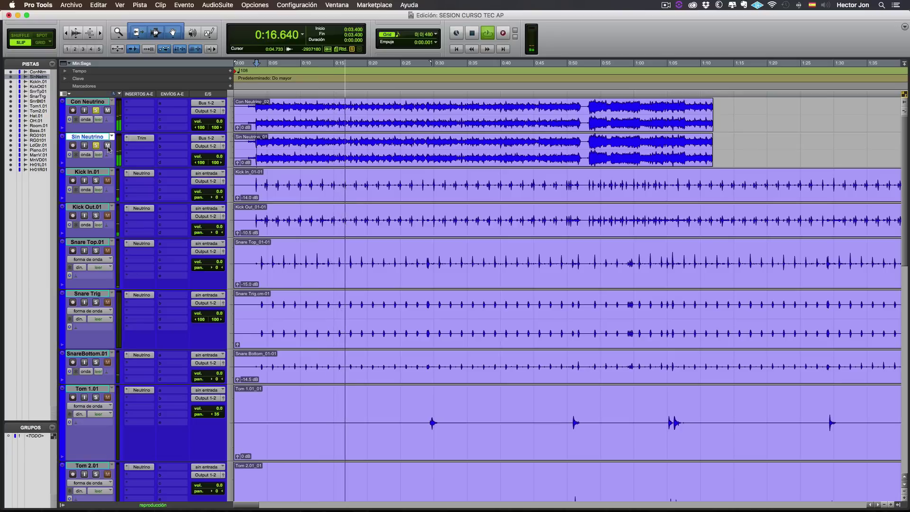
{"action": "key", "text": "space"}
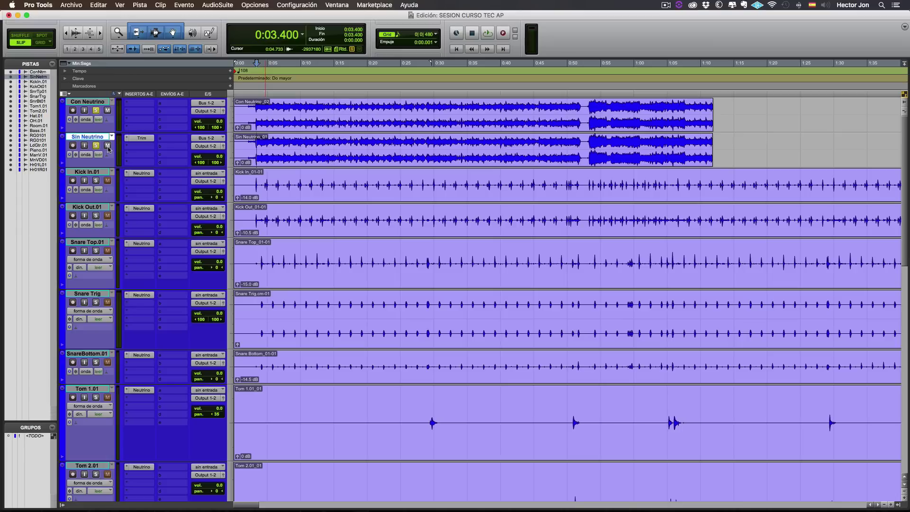
{"action": "key", "text": "space"}
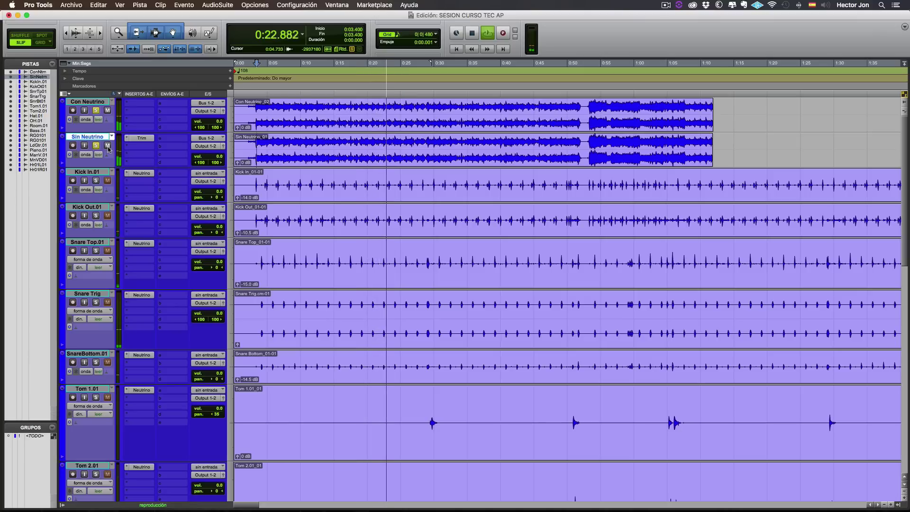
{"action": "scroll", "coordinate": [339, 204], "scroll_direction": "down", "scroll_amount": 5}
{"action": "scroll", "coordinate": [339, 204], "scroll_direction": "up", "scroll_amount": 5}
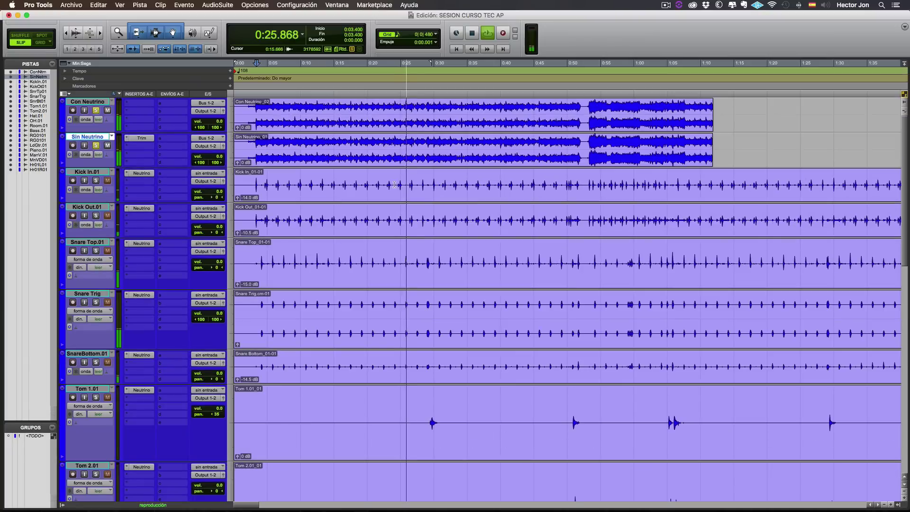
{"action": "key", "text": "space"}
Step: Play back the Con Neutrino and Sin Neutrino tracks from 0:53.400, stop playback and turn off both solos
{"action": "left_click", "coordinate": [590, 107]}
{"action": "key", "text": "space"}
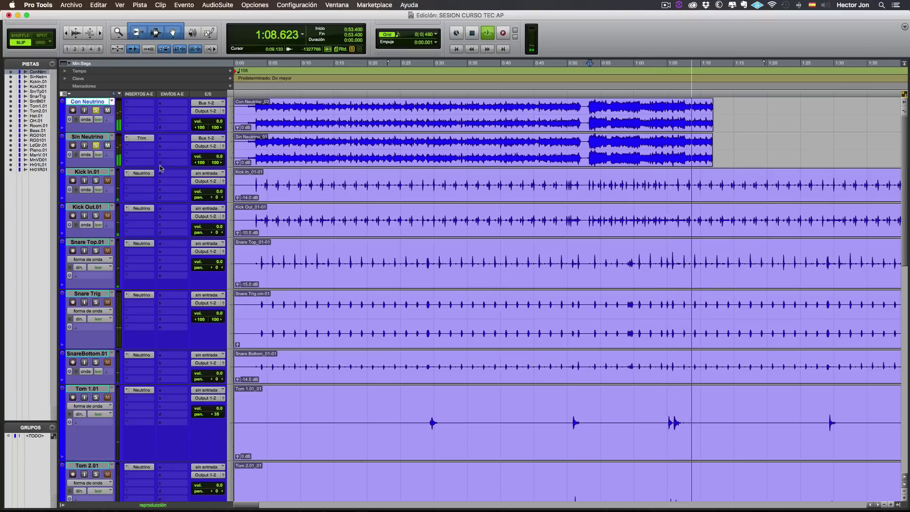
{"action": "key", "text": "space"}
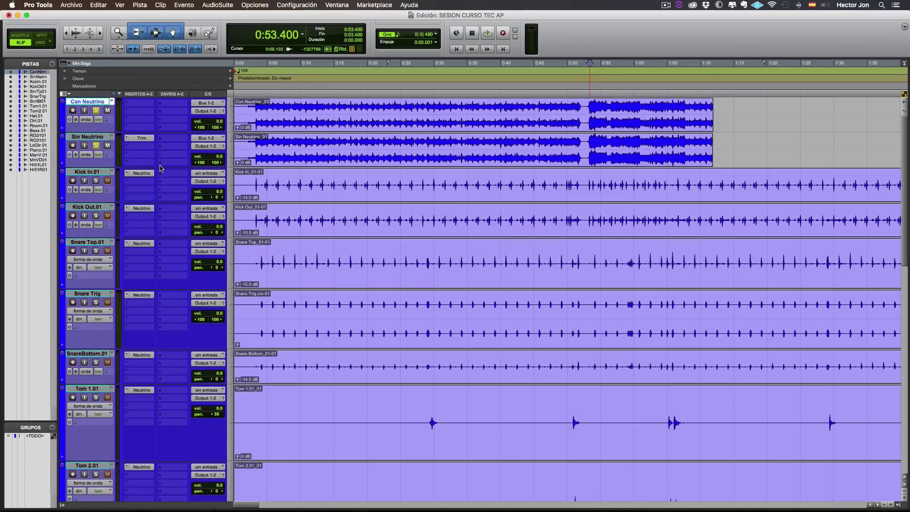
{"action": "left_click", "coordinate": [96, 146]}
{"action": "left_click", "coordinate": [96, 110]}
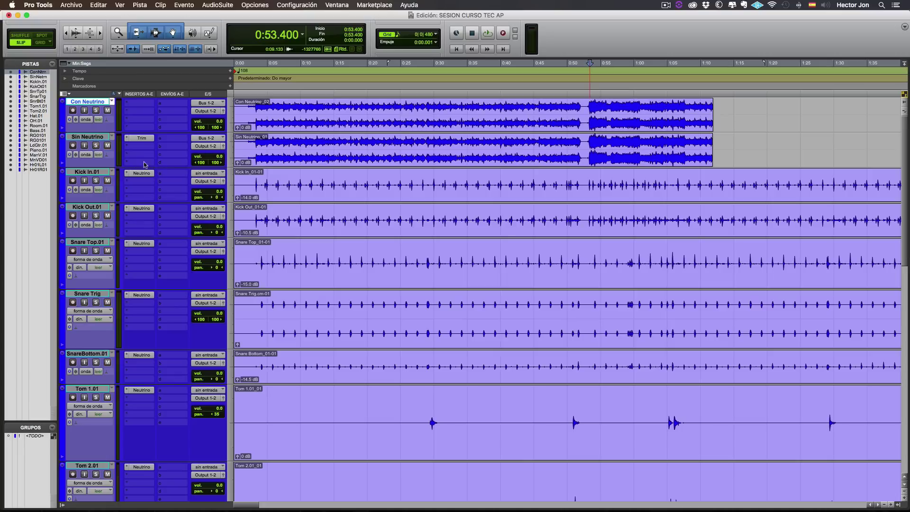